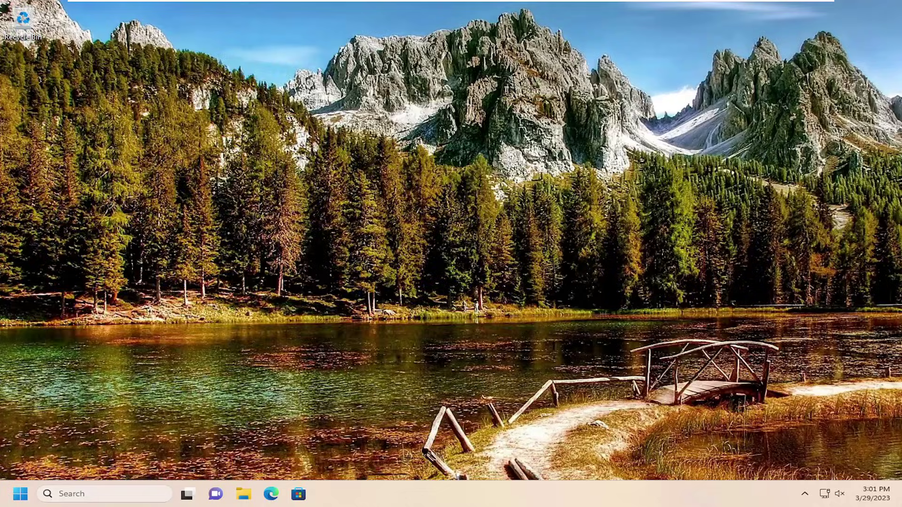
Launch Event Viewer from a Windows search for 'event viewer' and enlarge its window.
{"action": "left_click", "coordinate": [169, 495]}
{"action": "type", "text": "event viewer"}
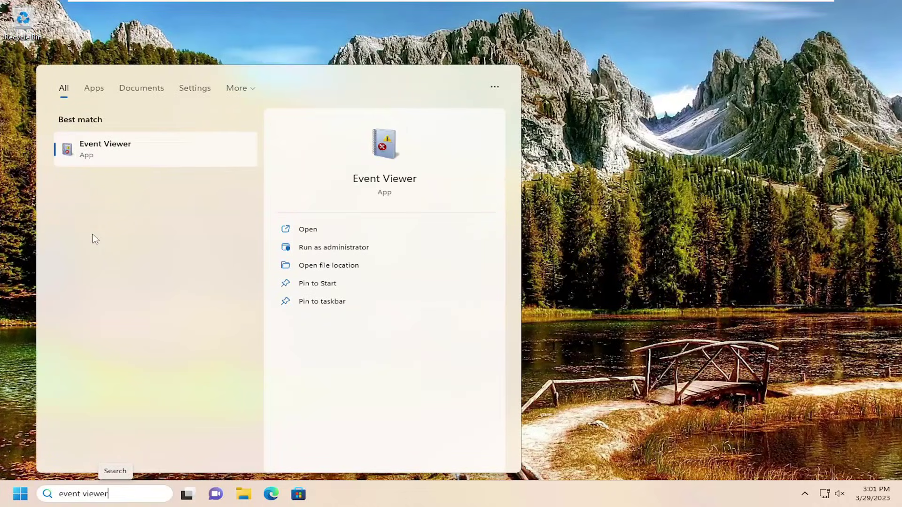
{"action": "left_click", "coordinate": [106, 148]}
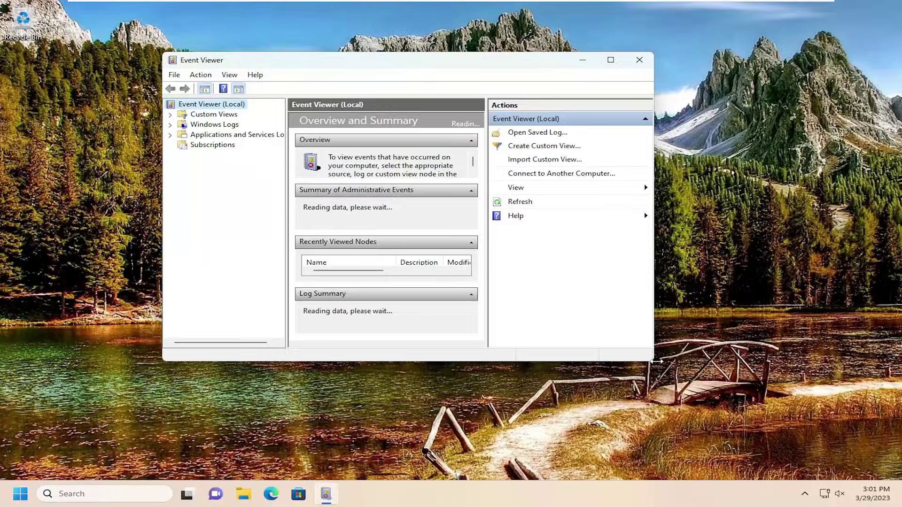
{"action": "left_click_drag", "start_coordinate": [654, 362], "coordinate": [781, 434]}
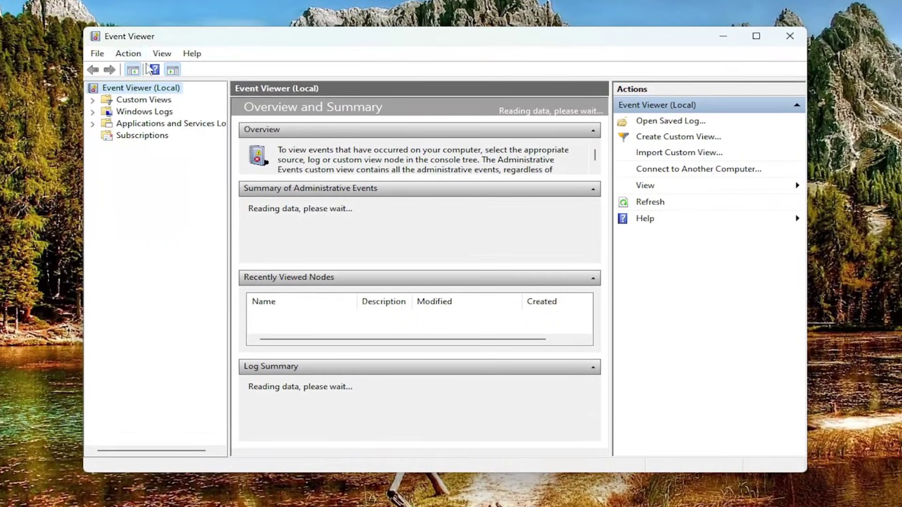
Choose Create Custom View... from the Action menu.
{"action": "left_click", "coordinate": [129, 54]}
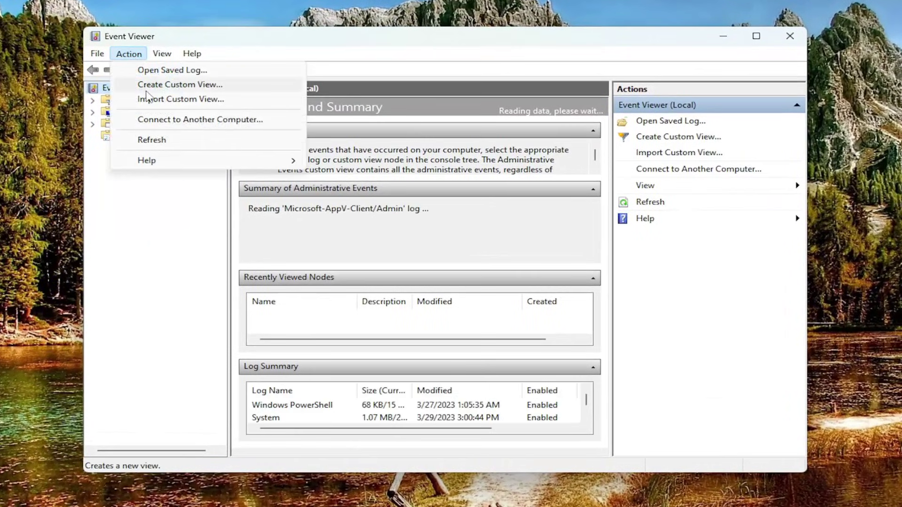
{"action": "left_click", "coordinate": [180, 85]}
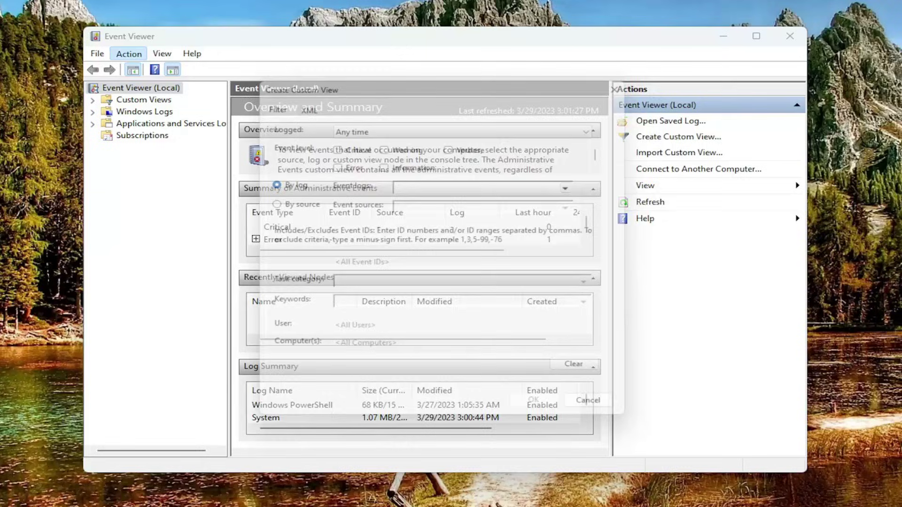
Filter the custom view to Error events from all Windows Logs, logged at any time, and confirm.
{"action": "left_click", "coordinate": [374, 127]}
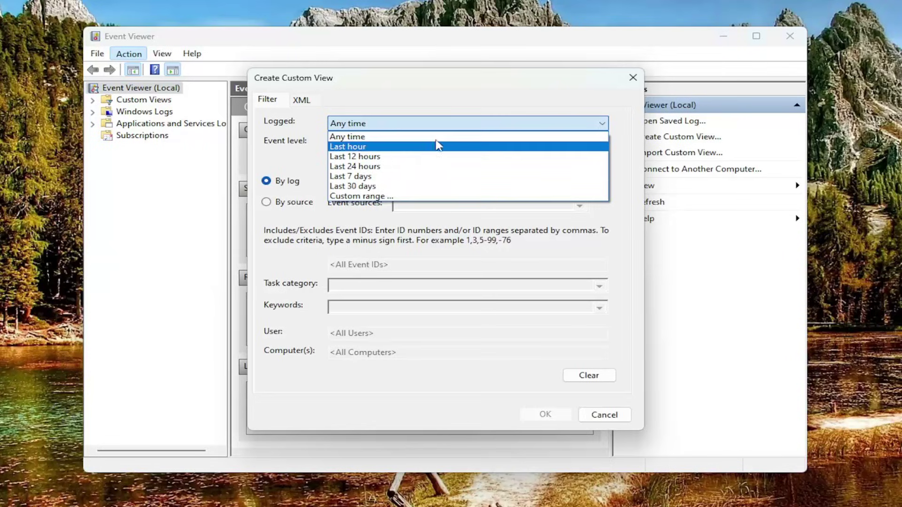
{"action": "left_click", "coordinate": [289, 159]}
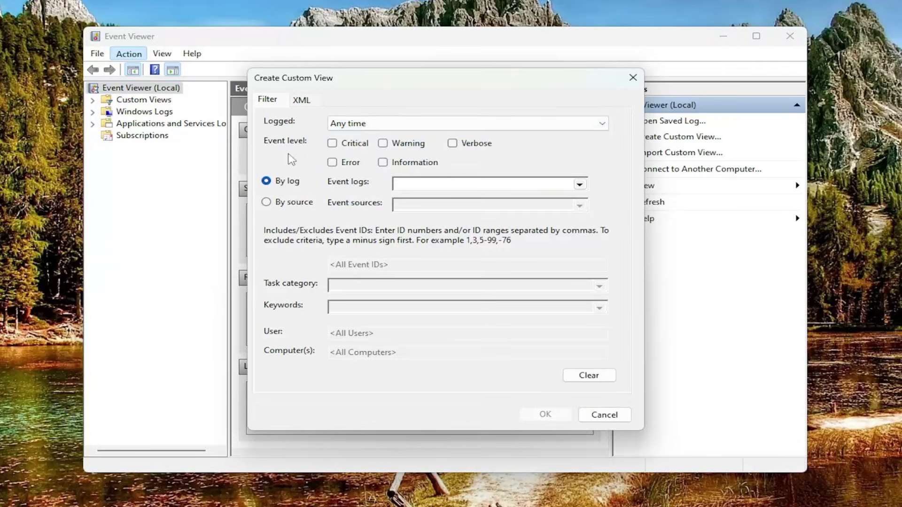
{"action": "left_click", "coordinate": [332, 163]}
{"action": "left_click", "coordinate": [579, 185]}
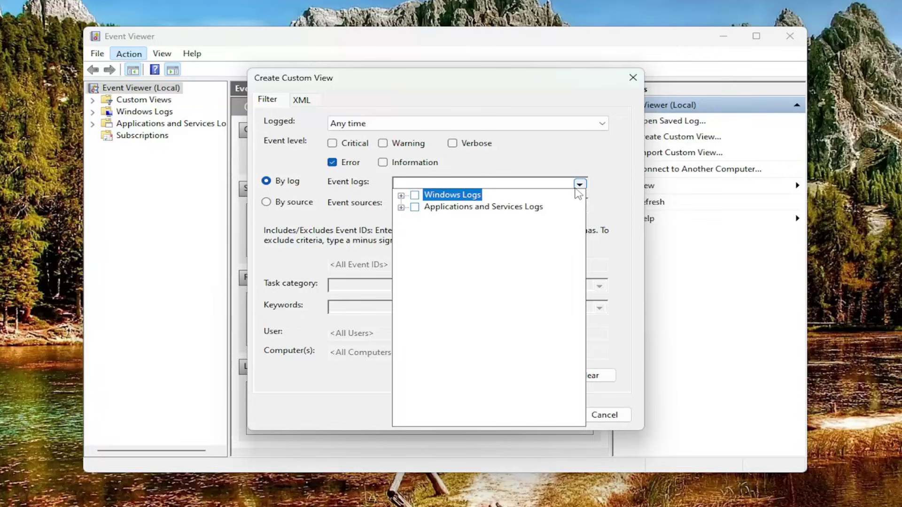
{"action": "left_click", "coordinate": [415, 196]}
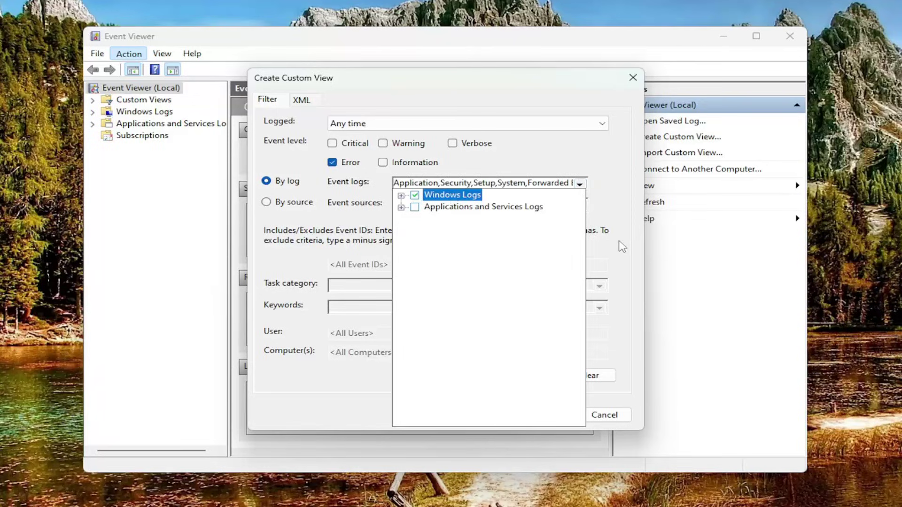
{"action": "left_click", "coordinate": [623, 226]}
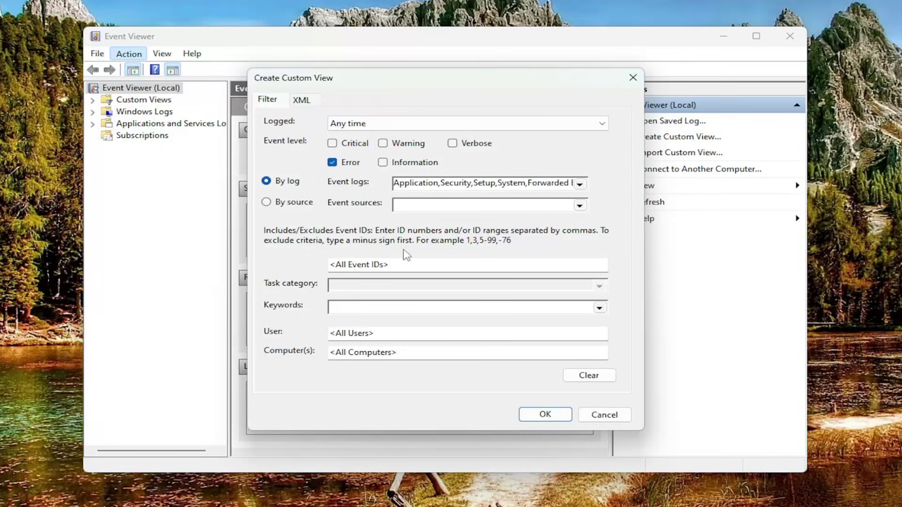
{"action": "left_click", "coordinate": [547, 414]}
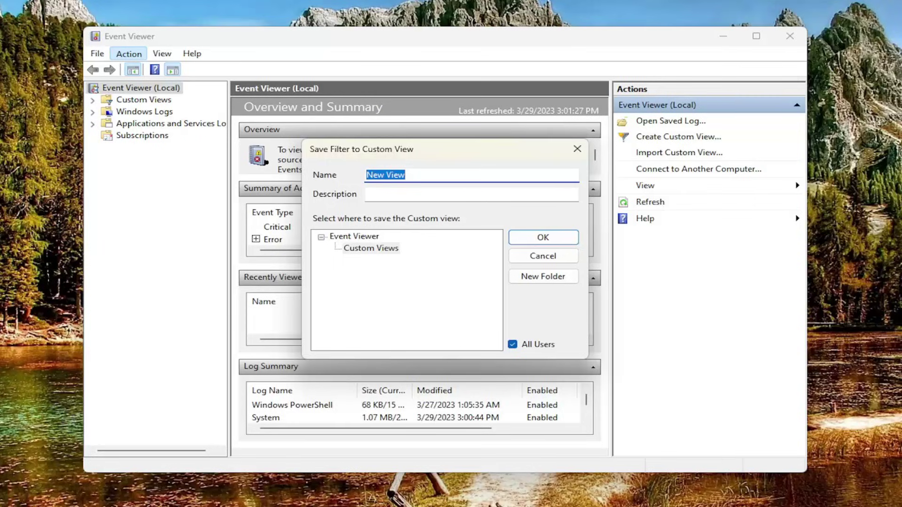
Rename the view from 'New View' to 'System Error Logs (Blue Screen)' and save it.
{"action": "left_click", "coordinate": [367, 176]}
{"action": "key", "text": "BackSpace"}
{"action": "key", "text": "BackSpace"}
{"action": "key", "text": "BackSpace"}
{"action": "type", "text": "System Error Logs (Blue Screen"}
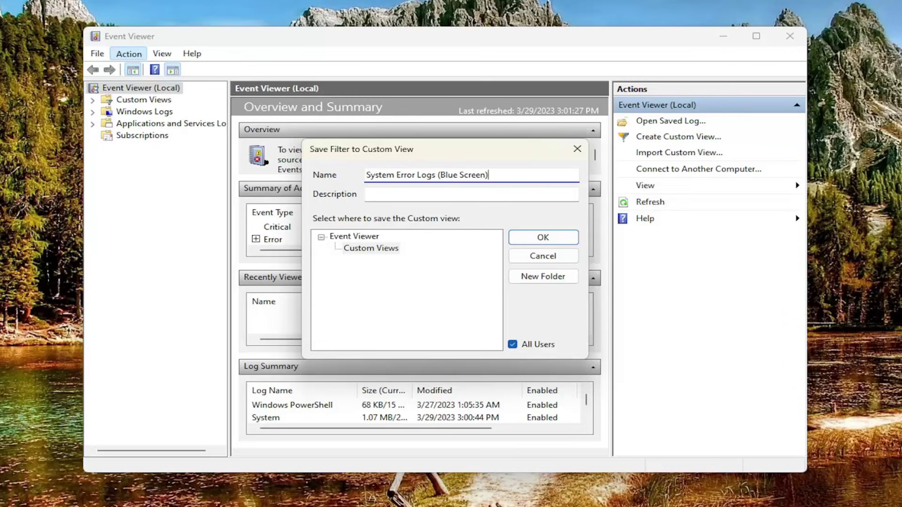
{"action": "left_click", "coordinate": [533, 242]}
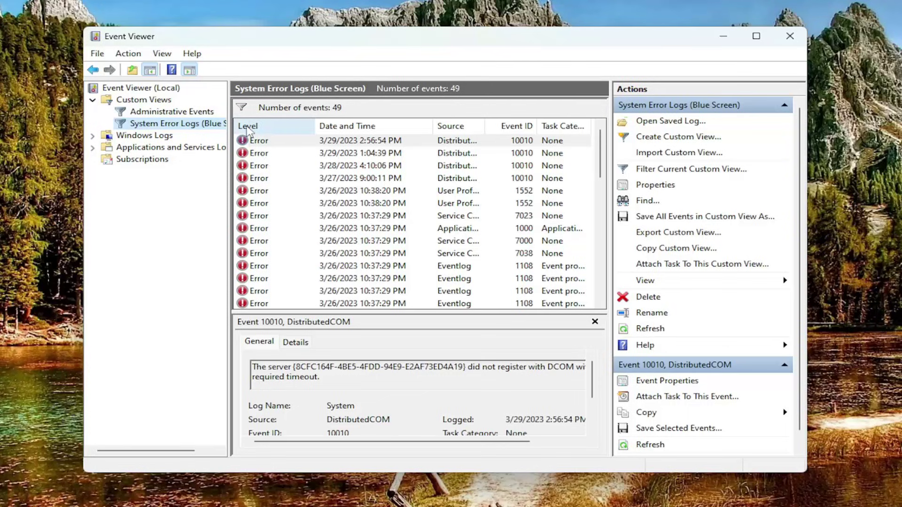
Sort the errors by Level, widen the Source column, and select the 3/26/2023 DistributedCOM event.
{"action": "left_click", "coordinate": [247, 127]}
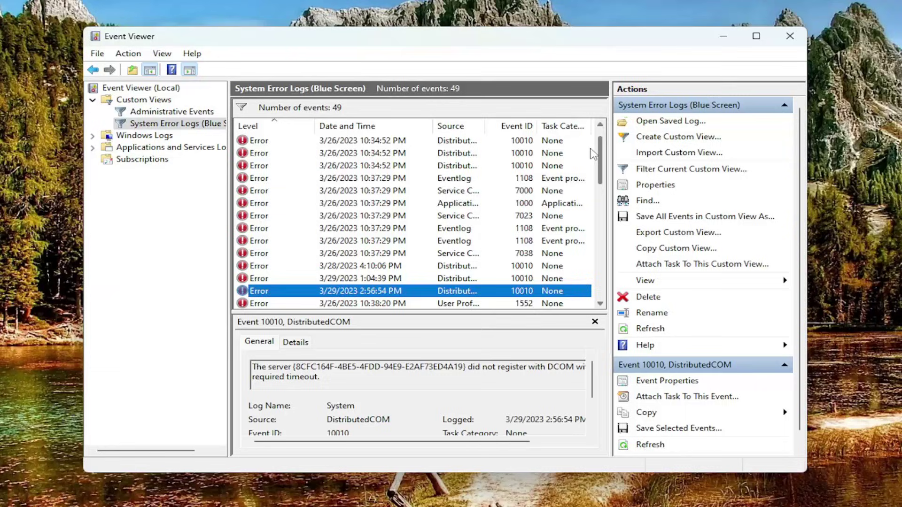
{"action": "scroll", "coordinate": [588, 171], "scroll_direction": "down", "scroll_amount": 1}
{"action": "scroll", "coordinate": [494, 212], "scroll_direction": "down", "scroll_amount": 5}
{"action": "scroll", "coordinate": [340, 230], "scroll_direction": "down", "scroll_amount": 6}
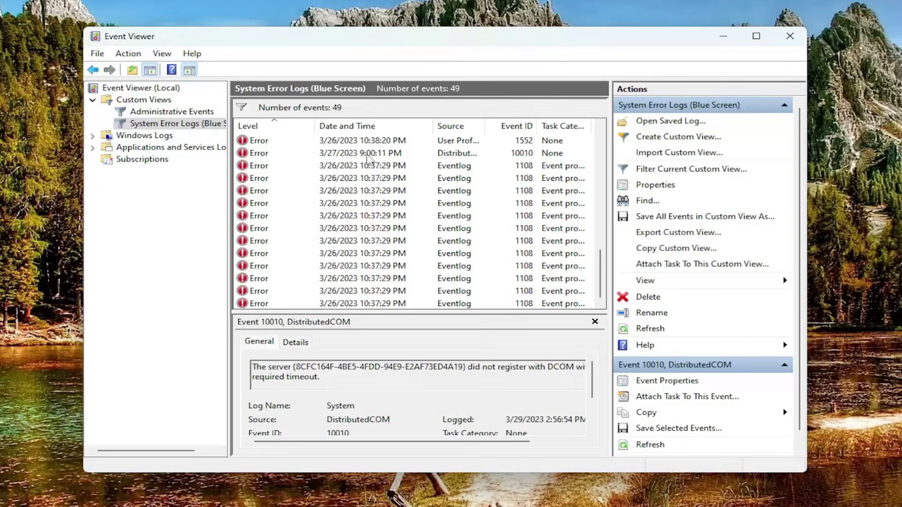
{"action": "scroll", "coordinate": [357, 224], "scroll_direction": "up", "scroll_amount": 5}
{"action": "scroll", "coordinate": [357, 224], "scroll_direction": "up", "scroll_amount": 7}
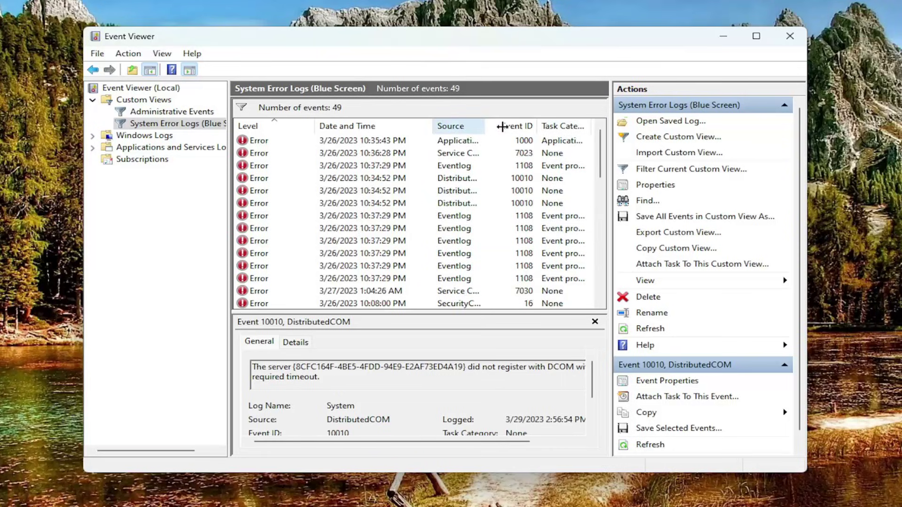
{"action": "double_click", "coordinate": [493, 127]}
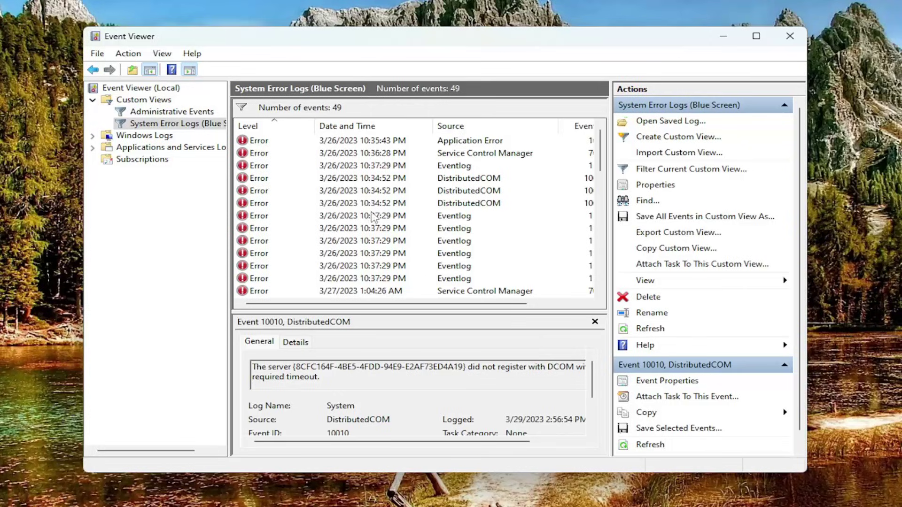
{"action": "left_click", "coordinate": [362, 181]}
{"action": "scroll", "coordinate": [419, 398], "scroll_direction": "down", "scroll_amount": 2}
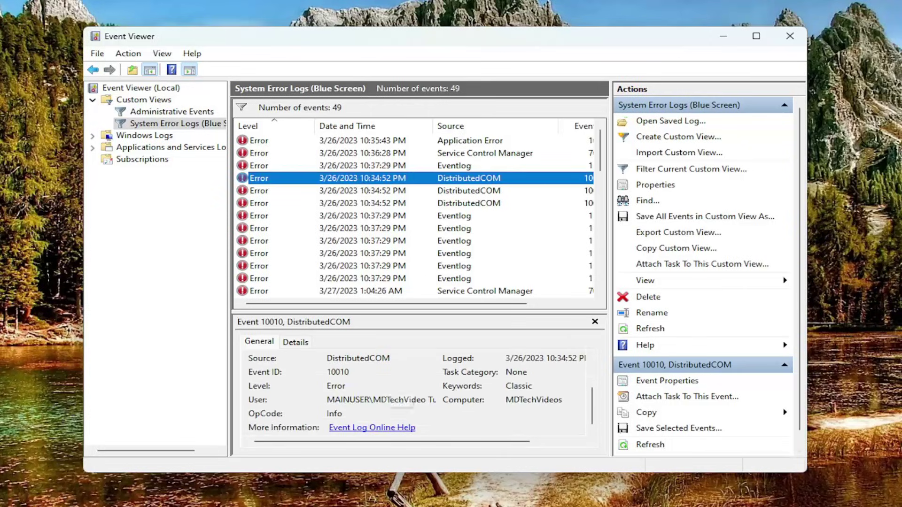
Review the event's Details data, collapse EventData, and start Save Selected Events.
{"action": "left_click", "coordinate": [295, 342]}
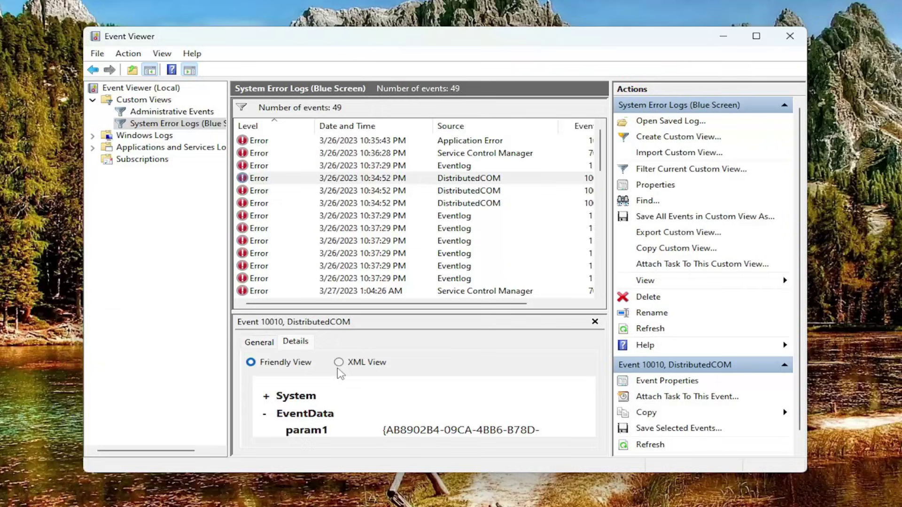
{"action": "scroll", "coordinate": [369, 385], "scroll_direction": "down", "scroll_amount": 2}
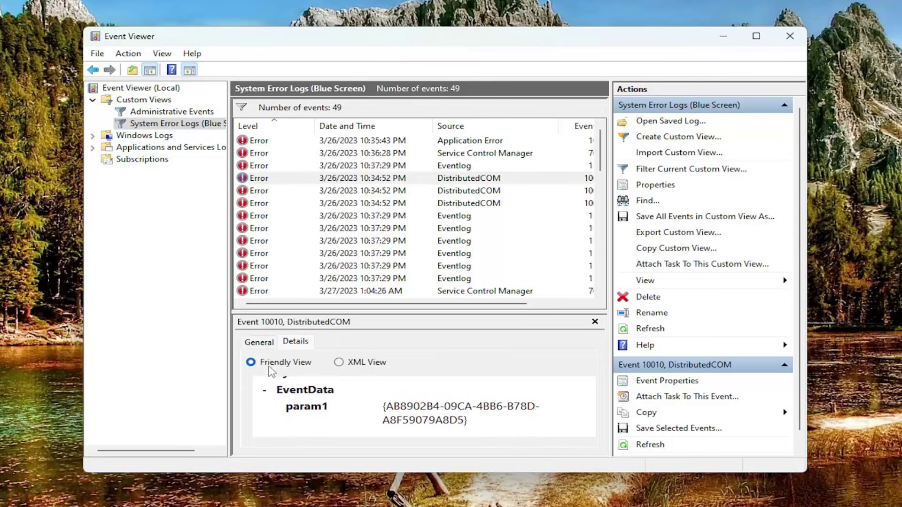
{"action": "left_click", "coordinate": [285, 384]}
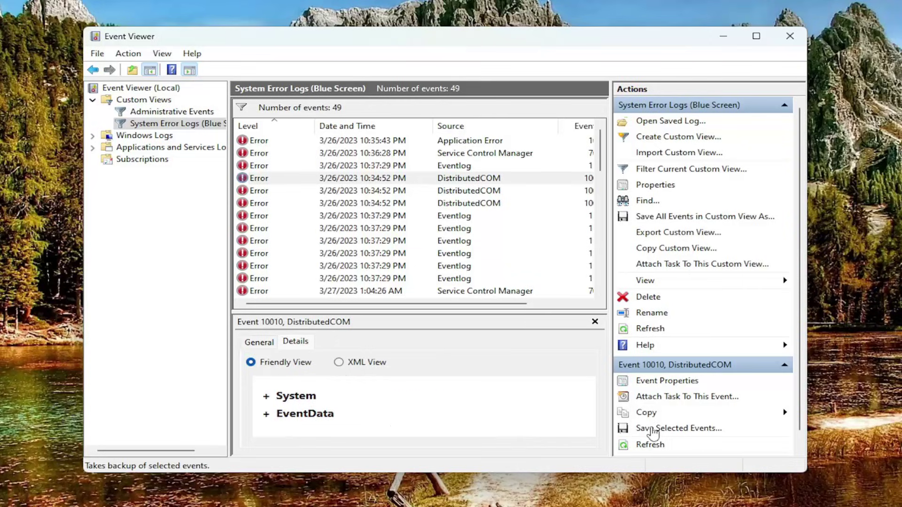
{"action": "left_click", "coordinate": [663, 429]}
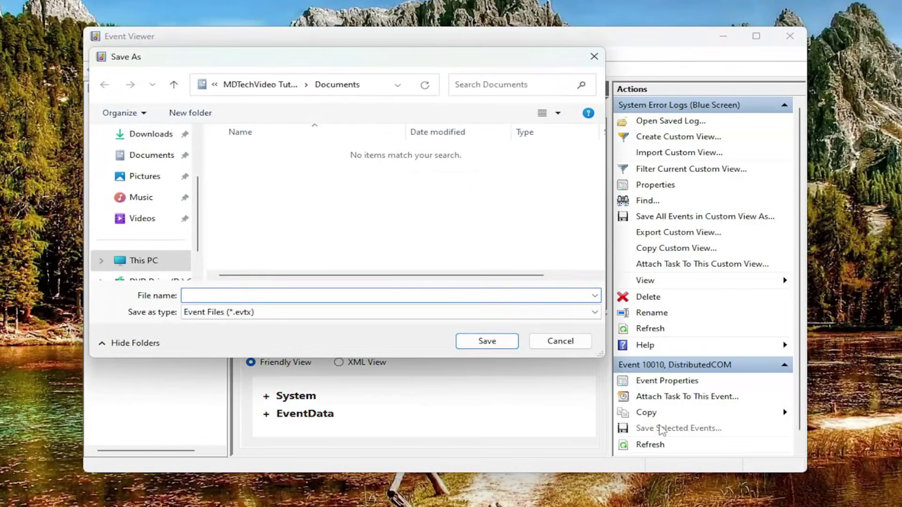
Check the Save as type options, keep Event Files (*.evtx), and cancel the save.
{"action": "left_click", "coordinate": [228, 315]}
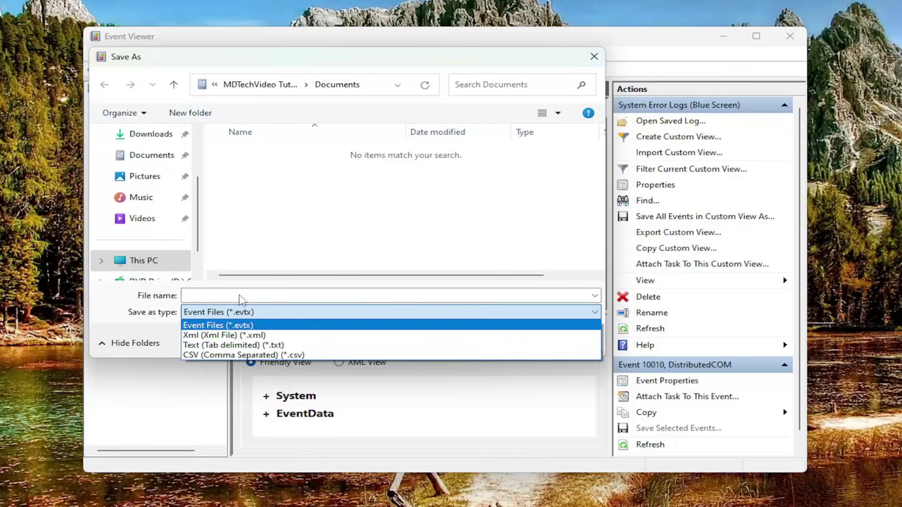
{"action": "left_click", "coordinate": [205, 292]}
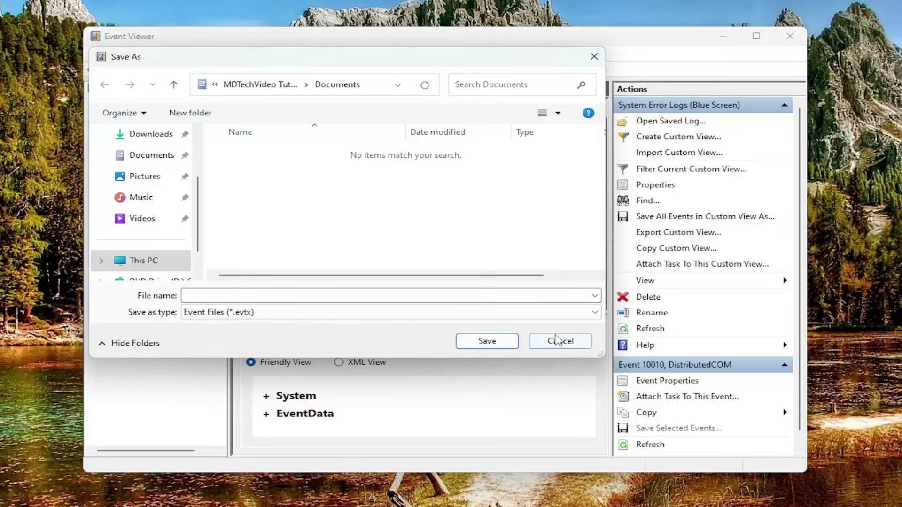
{"action": "left_click", "coordinate": [560, 341]}
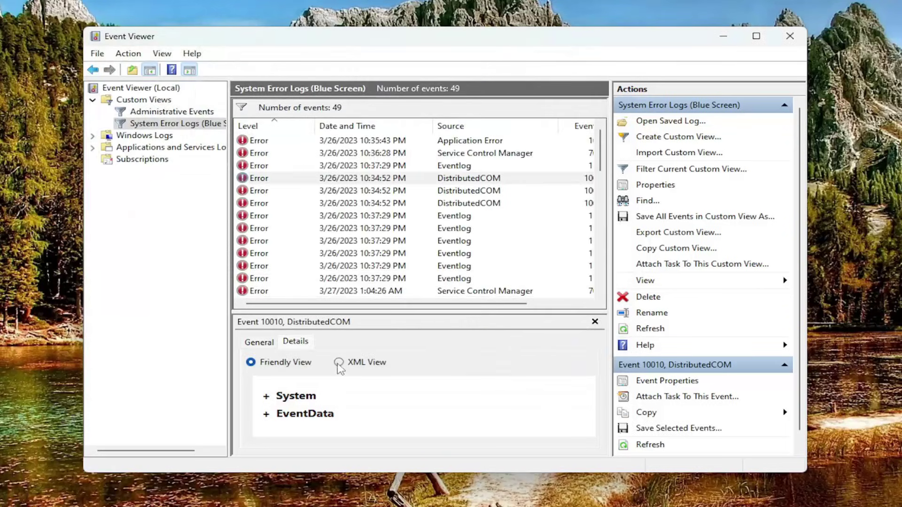
Switch the event details to XML View and back to Friendly View, then close Event Viewer.
{"action": "left_click", "coordinate": [338, 362]}
{"action": "scroll", "coordinate": [338, 394], "scroll_direction": "down", "scroll_amount": 2}
{"action": "scroll", "coordinate": [275, 377], "scroll_direction": "down", "scroll_amount": 2}
{"action": "left_click", "coordinate": [254, 362]}
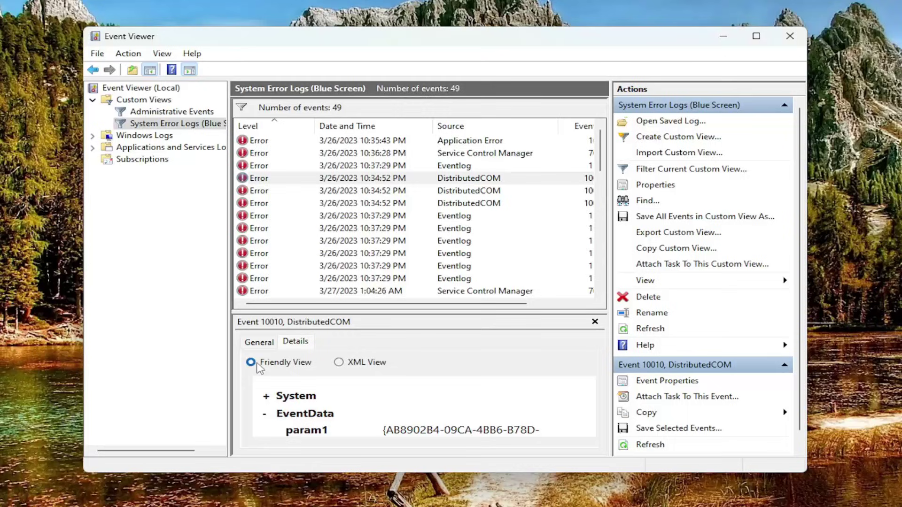
{"action": "scroll", "coordinate": [423, 225], "scroll_direction": "down", "scroll_amount": 2}
{"action": "scroll", "coordinate": [473, 187], "scroll_direction": "down", "scroll_amount": 2}
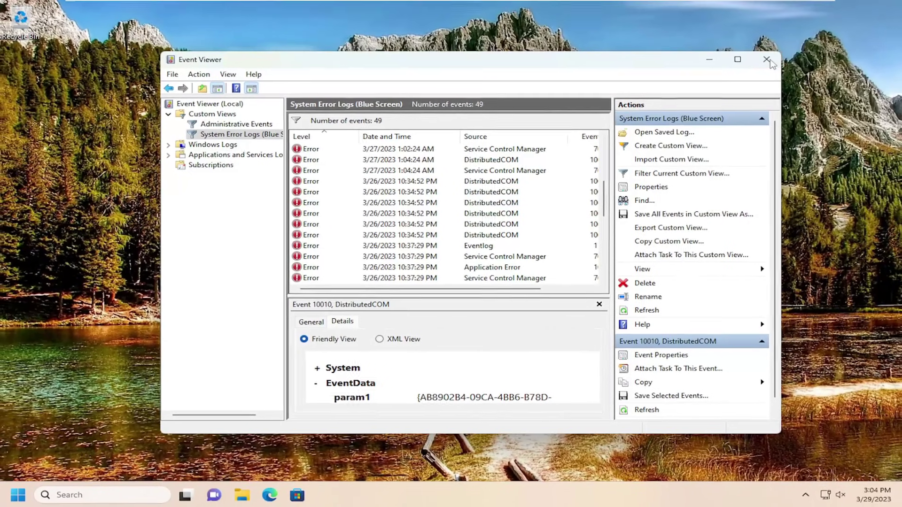
{"action": "left_click", "coordinate": [767, 60]}
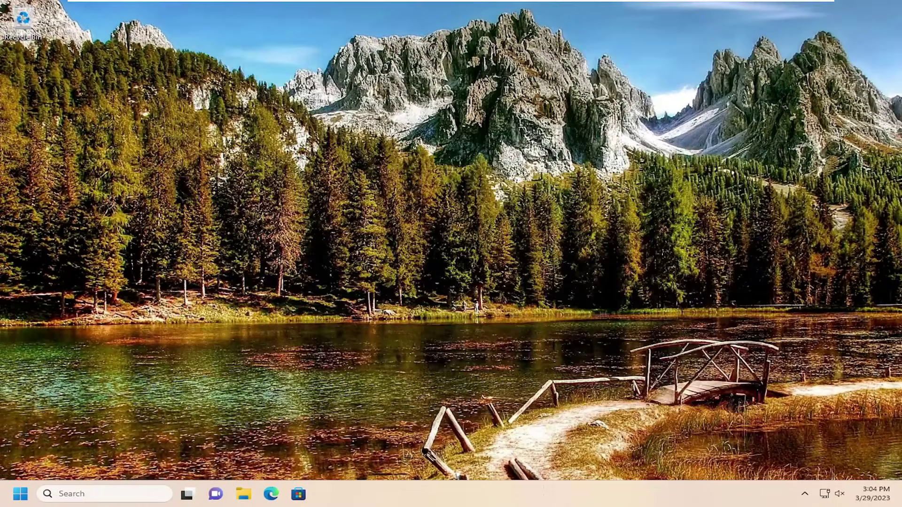